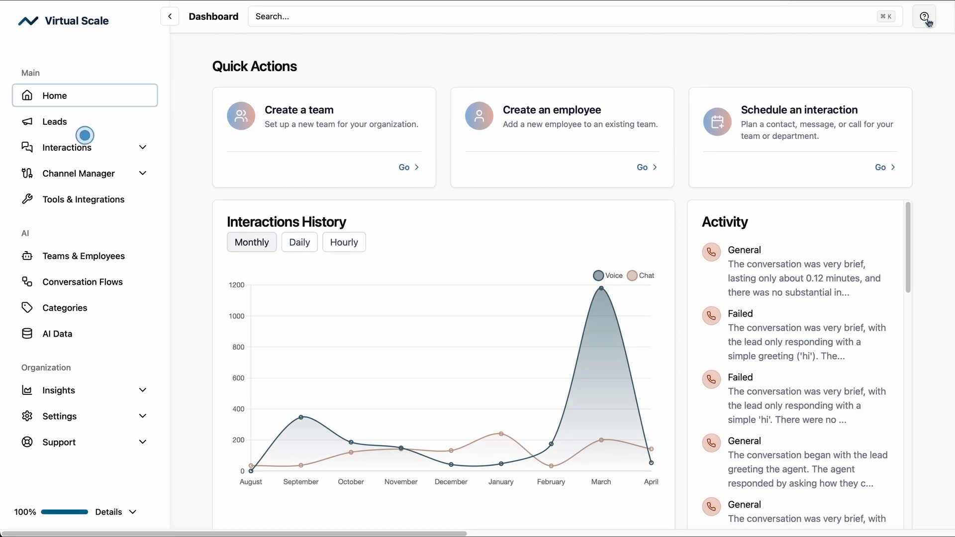
Step through the guided dashboard tour, including its explanation of the Leads page.
{"action": "left_click", "coordinate": [84, 134]}
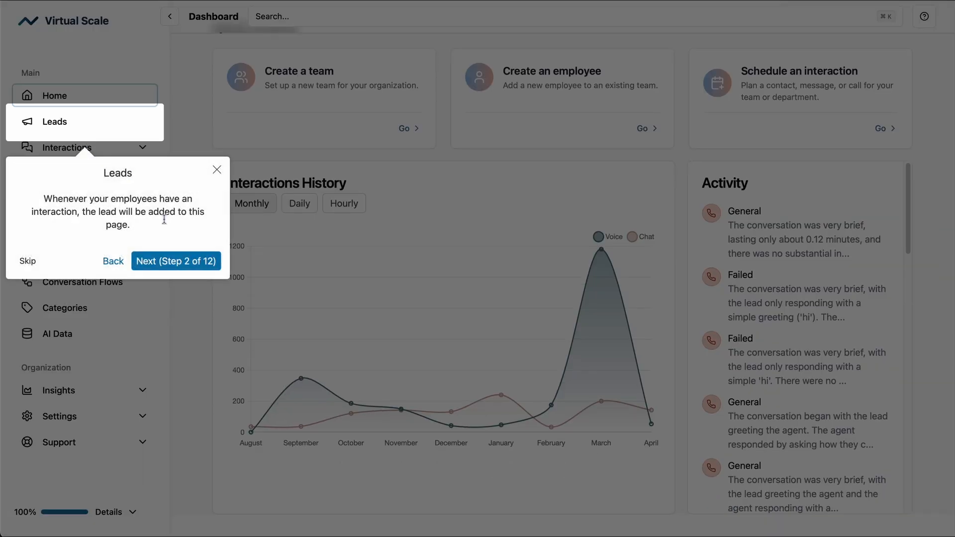
{"action": "left_click", "coordinate": [177, 262]}
{"action": "left_click", "coordinate": [182, 278]}
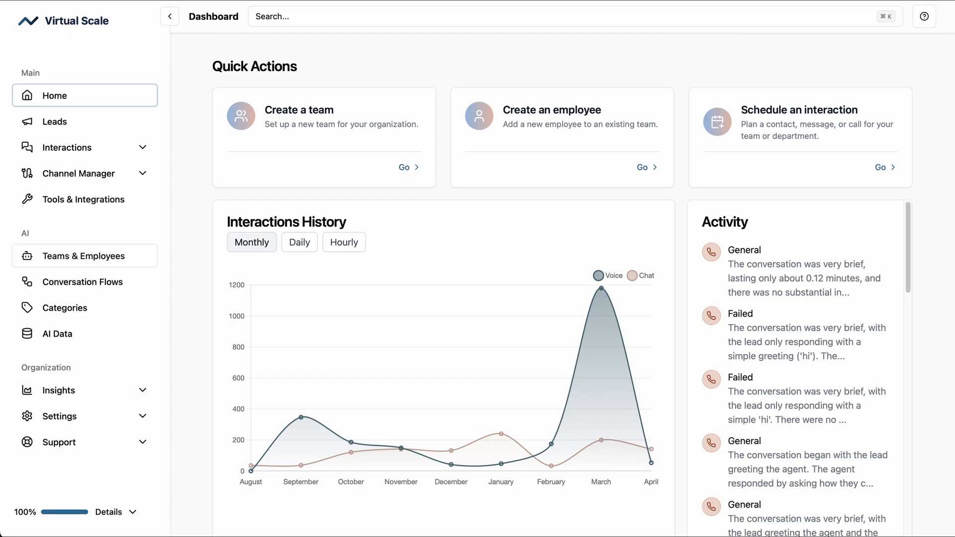
Create an English-language team named Quick Start with the description "Hello there" and open its employee list.
{"action": "left_click", "coordinate": [94, 259]}
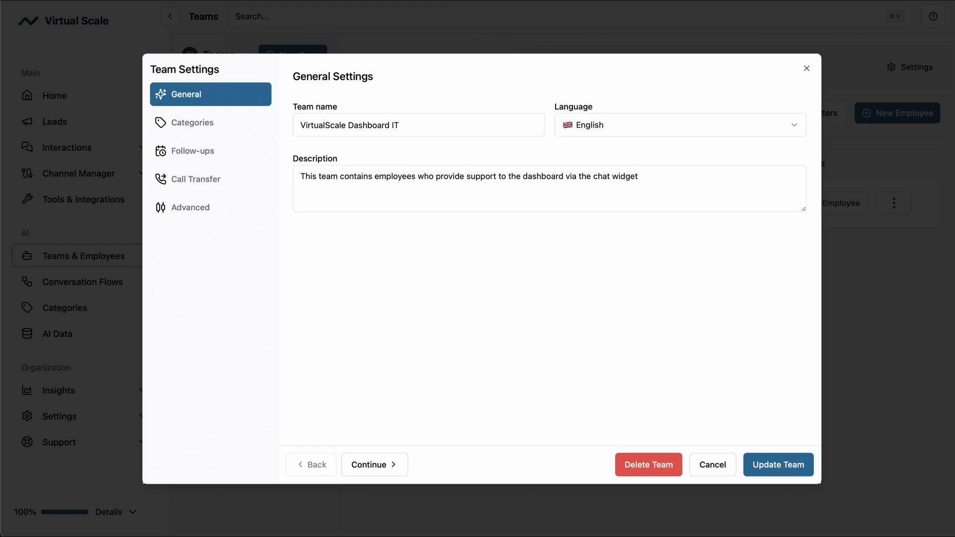
{"action": "left_click", "coordinate": [211, 122]}
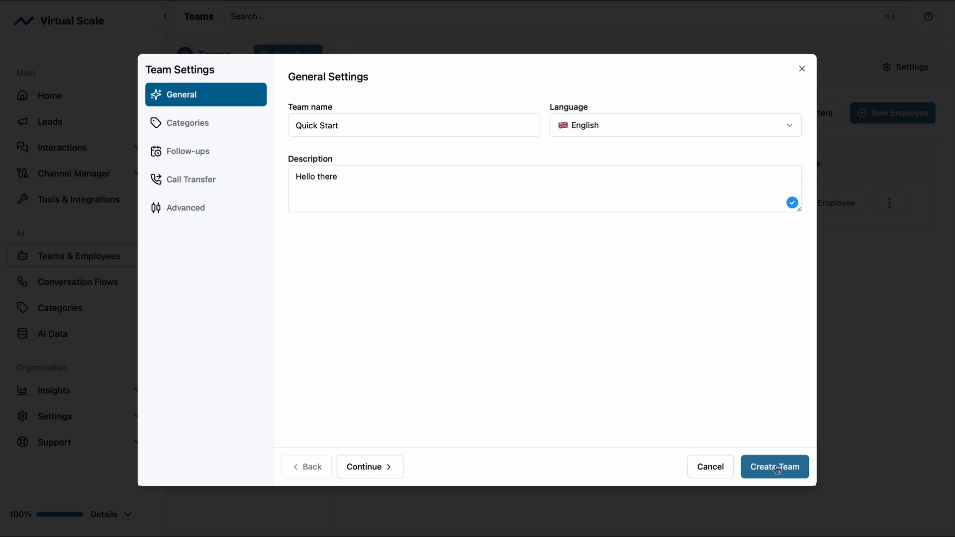
{"action": "left_click", "coordinate": [777, 470]}
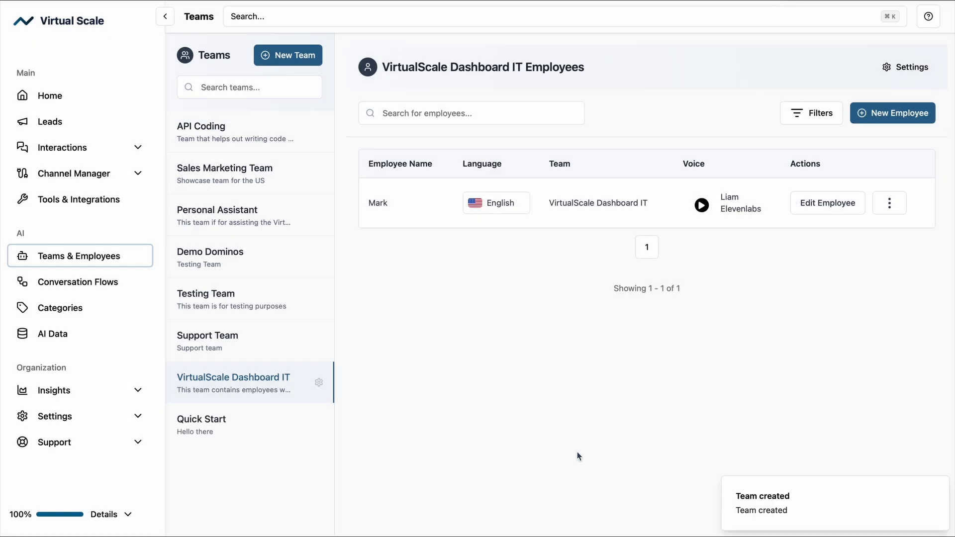
{"action": "left_click", "coordinate": [256, 418]}
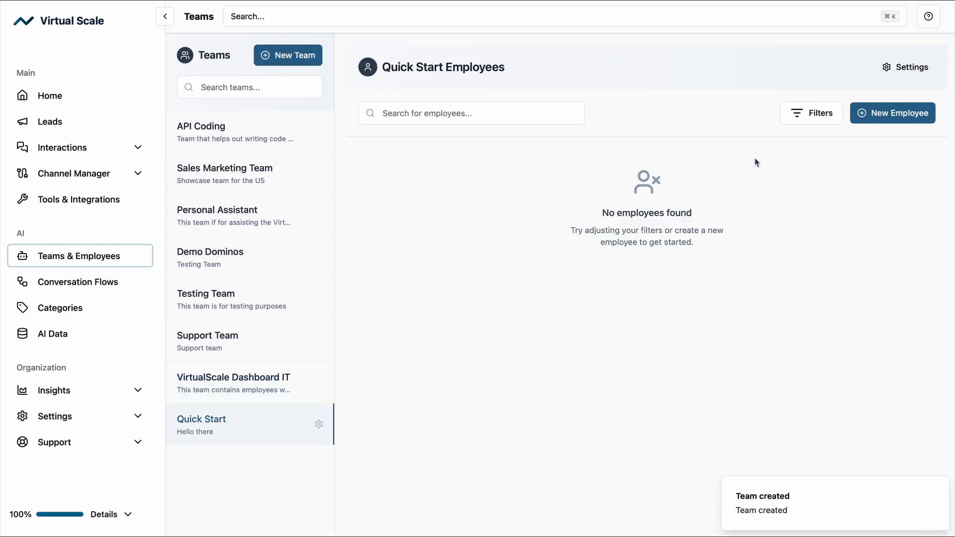
Set up a new English employee in Quick Start with "Hello there" as both phrases, the Sales Agent preset and the Deepgram voice Mia.
{"action": "left_click", "coordinate": [879, 120]}
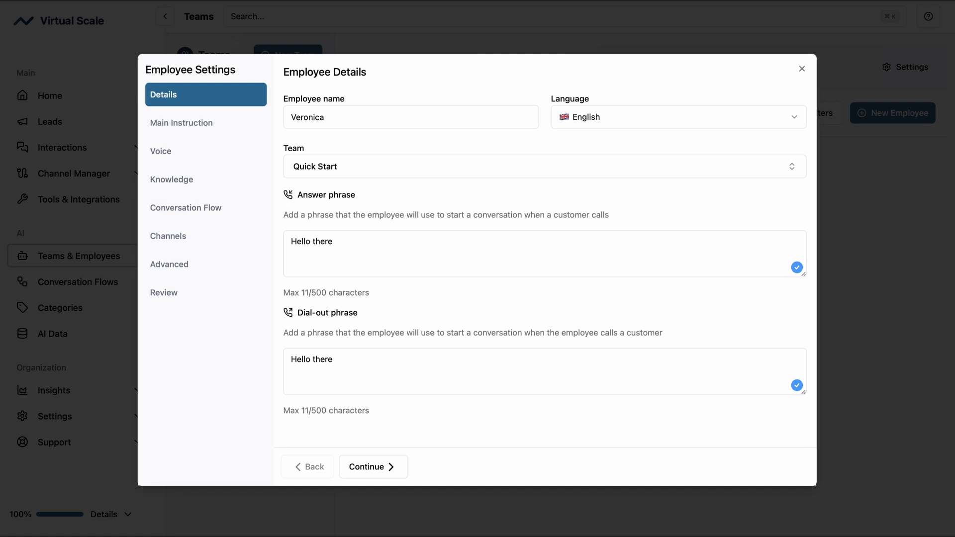
{"action": "left_click", "coordinate": [381, 170]}
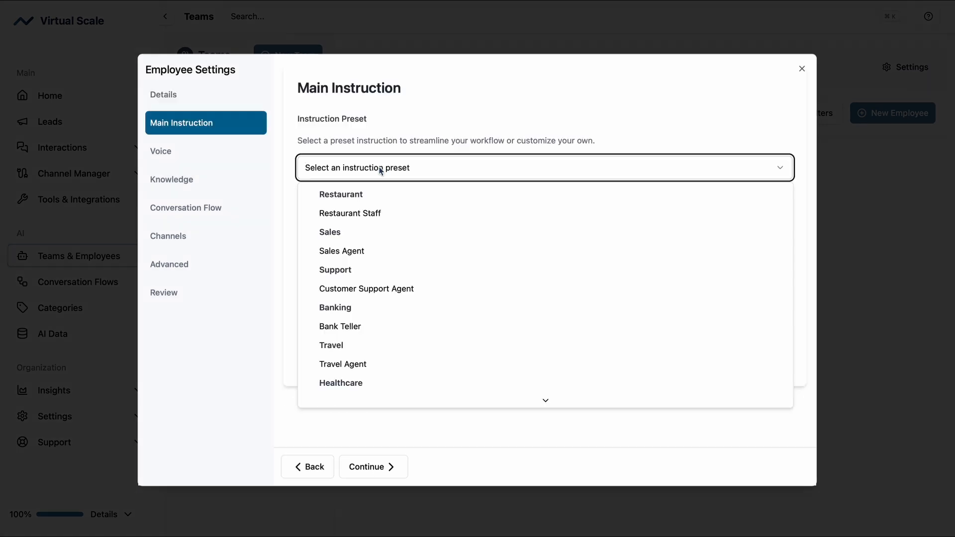
{"action": "left_click", "coordinate": [364, 253]}
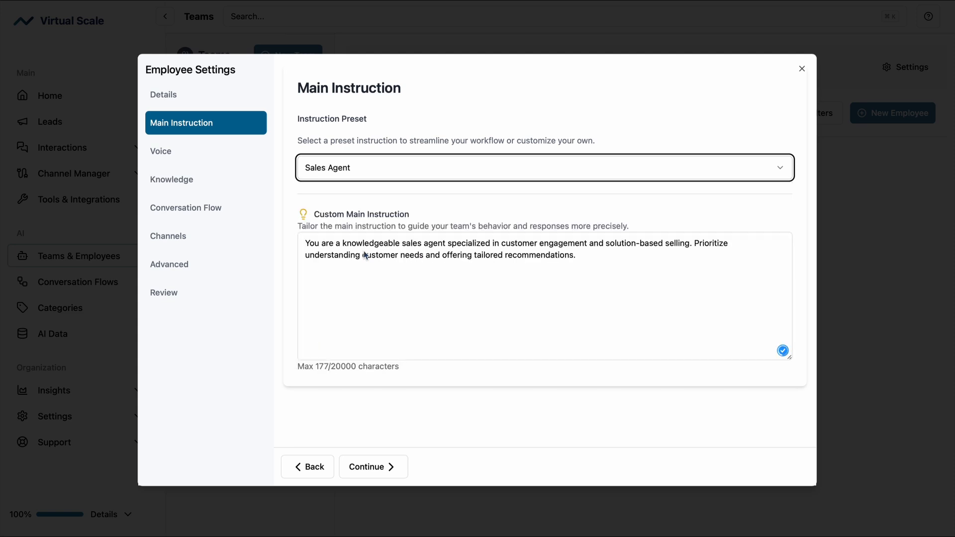
{"action": "left_click", "coordinate": [373, 466]}
{"action": "left_click", "coordinate": [780, 269]}
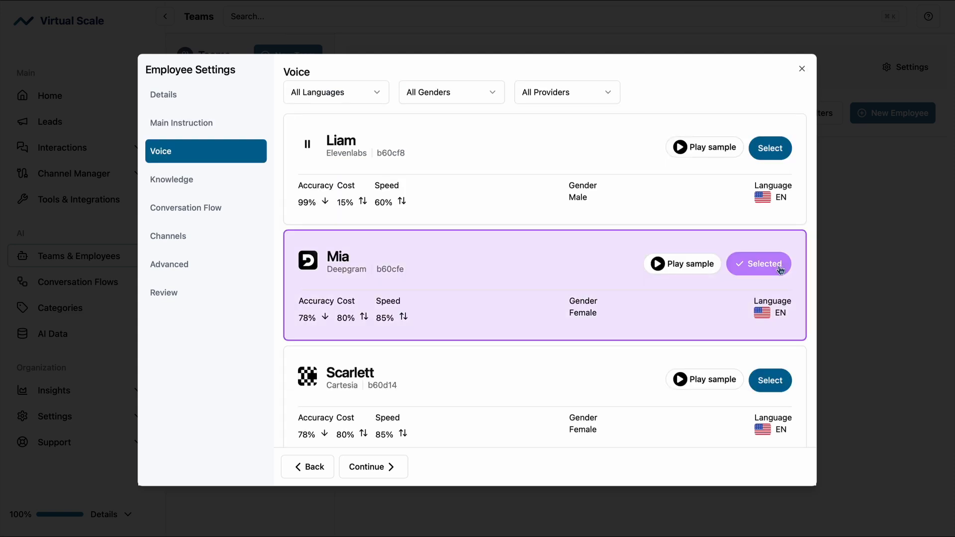
{"action": "left_click", "coordinate": [226, 180]}
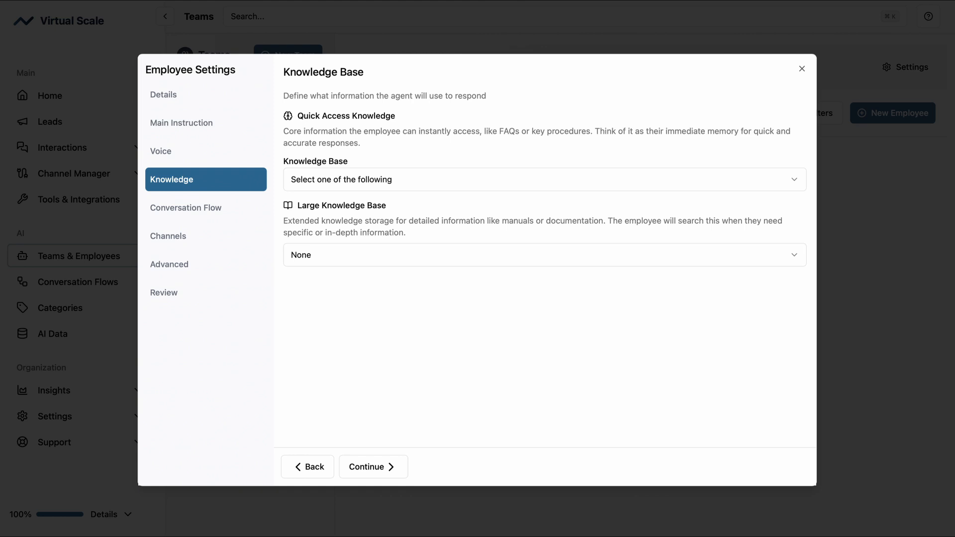
{"action": "left_click", "coordinate": [368, 179]}
{"action": "left_click", "coordinate": [353, 400]}
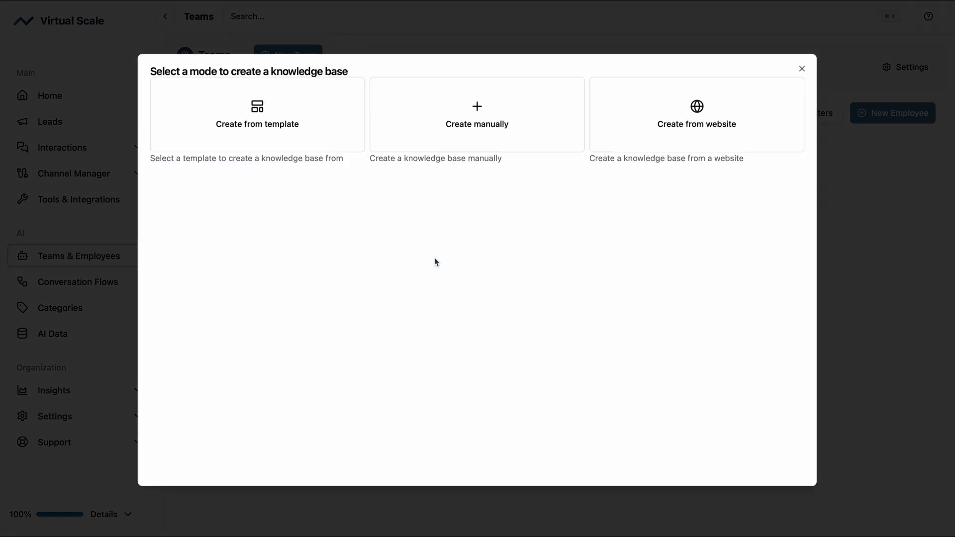
{"action": "left_click", "coordinate": [662, 109]}
{"action": "left_click", "coordinate": [538, 132]}
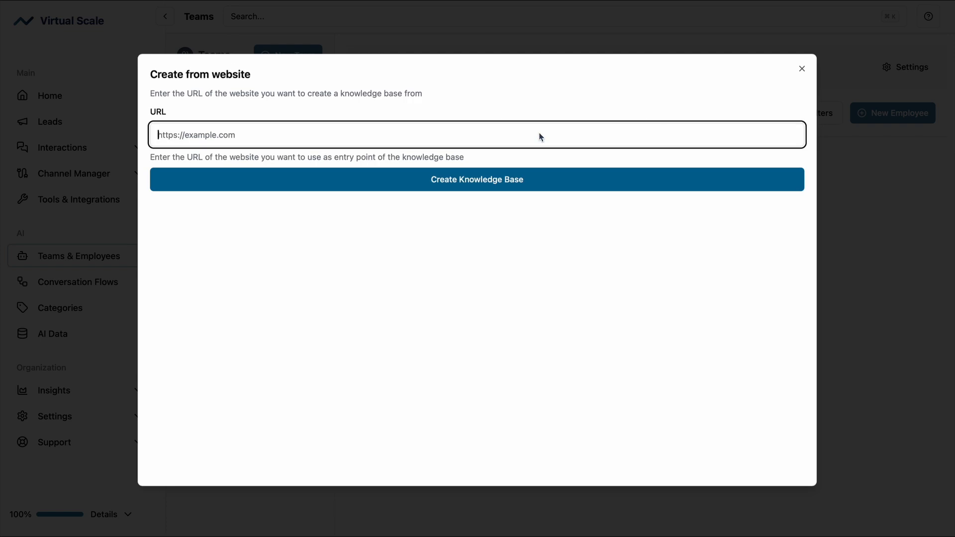
{"action": "type", "text": "https://www.dosplayas.com"}
{"action": "key", "text": "Return"}
{"action": "scroll", "coordinate": [602, 253], "scroll_direction": "down", "scroll_amount": 10}
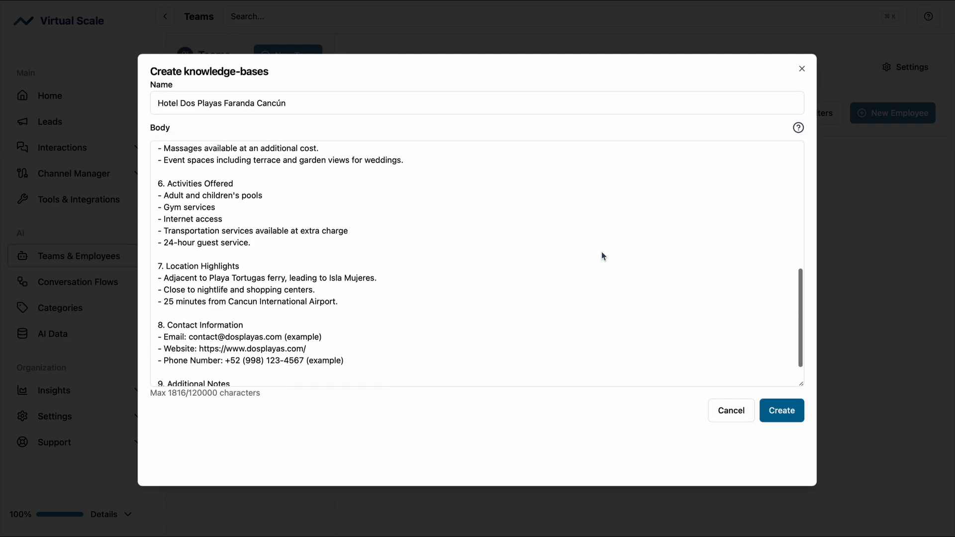
{"action": "scroll", "coordinate": [602, 252], "scroll_direction": "up", "scroll_amount": 10}
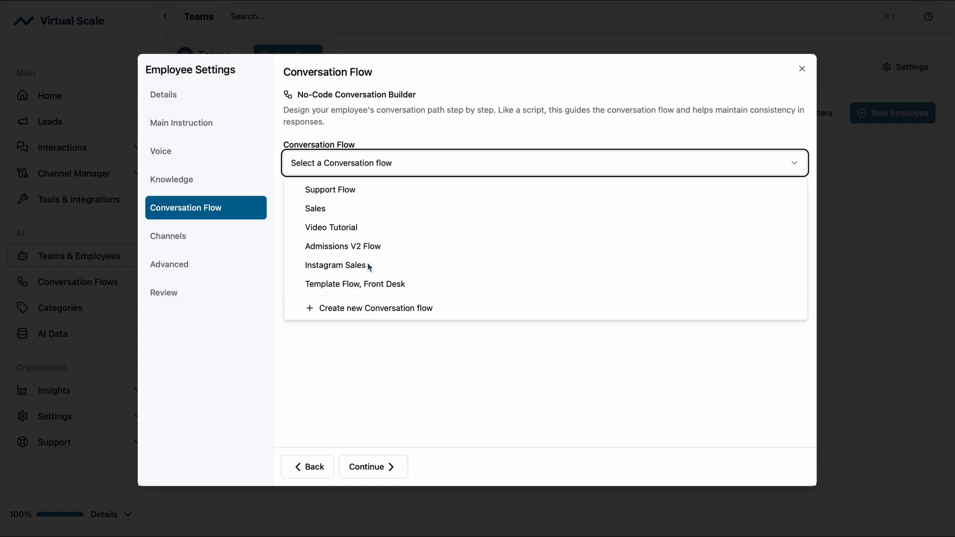
Assign the Instagram Sales conversation flow to the employee and enable the WhatsApp, Call and Instagram channels.
{"action": "left_click", "coordinate": [369, 265]}
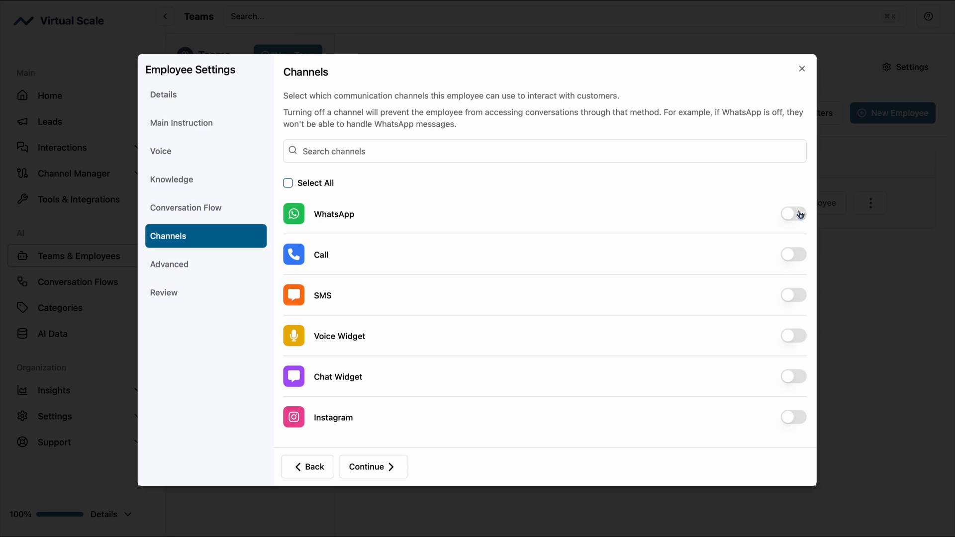
{"action": "left_click", "coordinate": [800, 214]}
{"action": "left_click", "coordinate": [795, 254]}
{"action": "left_click", "coordinate": [792, 417]}
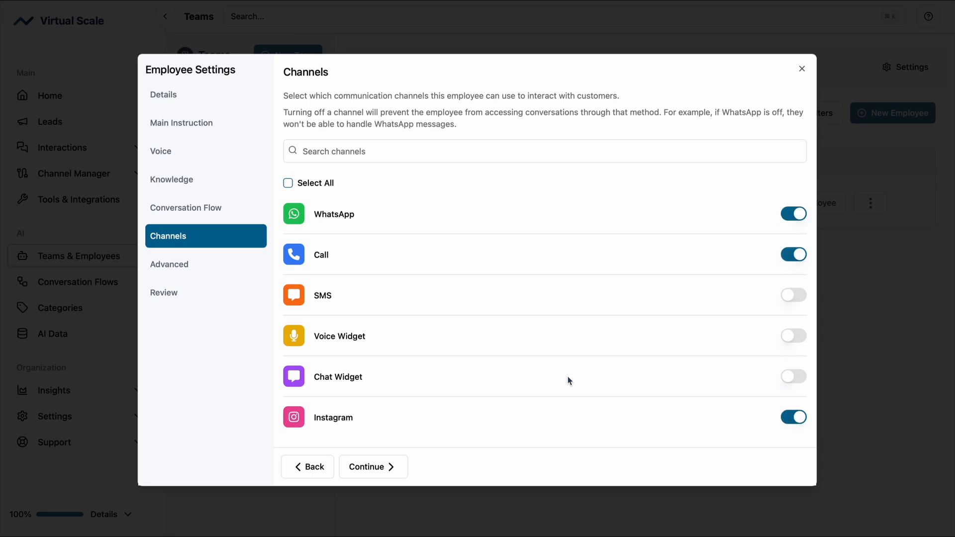
Review the employee summary through to the voice section and submit the employee.
{"action": "left_click", "coordinate": [180, 289]}
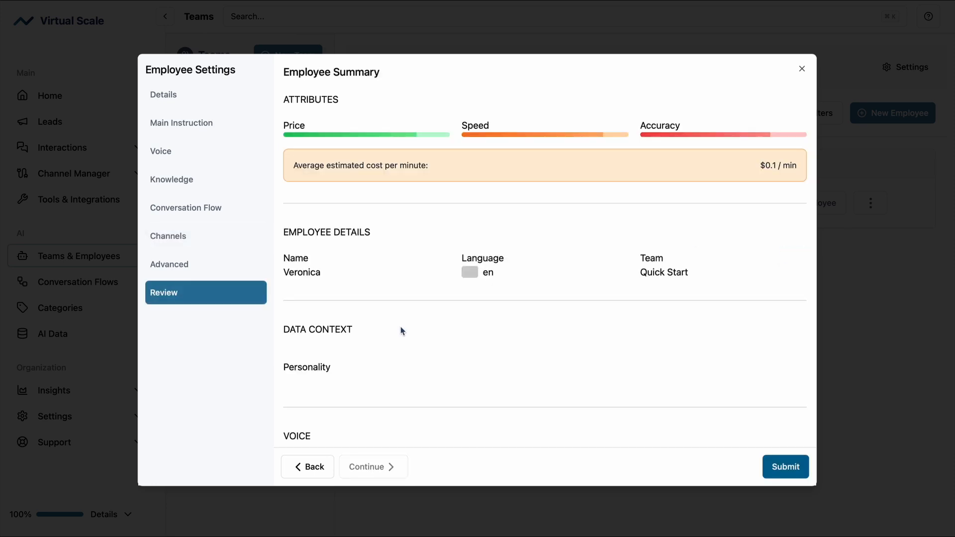
{"action": "scroll", "coordinate": [403, 331], "scroll_direction": "down", "scroll_amount": 3}
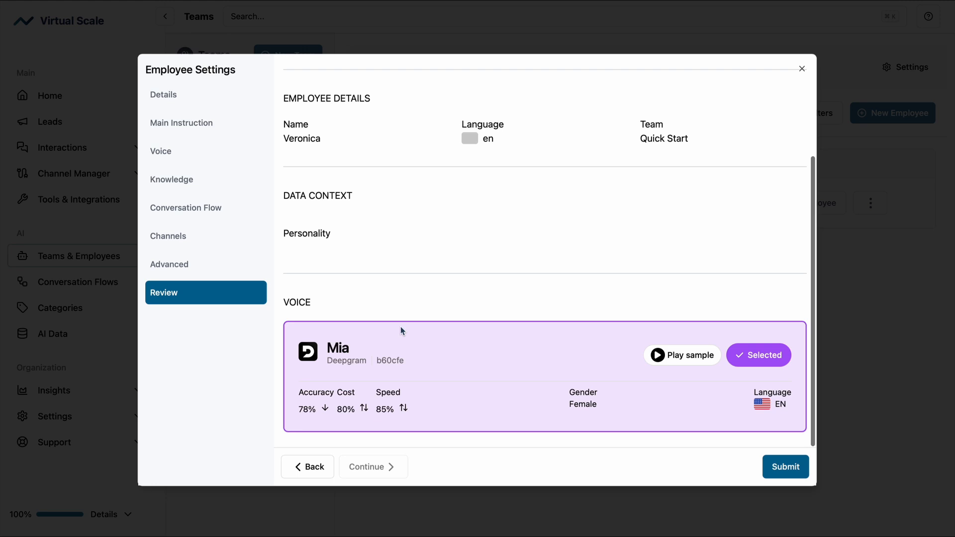
{"action": "left_click", "coordinate": [791, 467]}
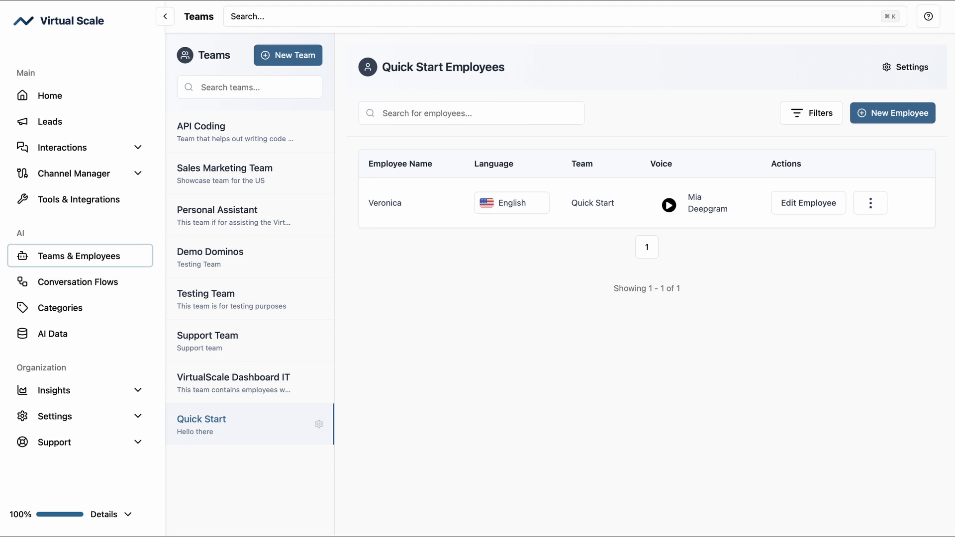
Assign the phone number that has no team to the Sales Marketing Team in the channel manager.
{"action": "left_click", "coordinate": [85, 175]}
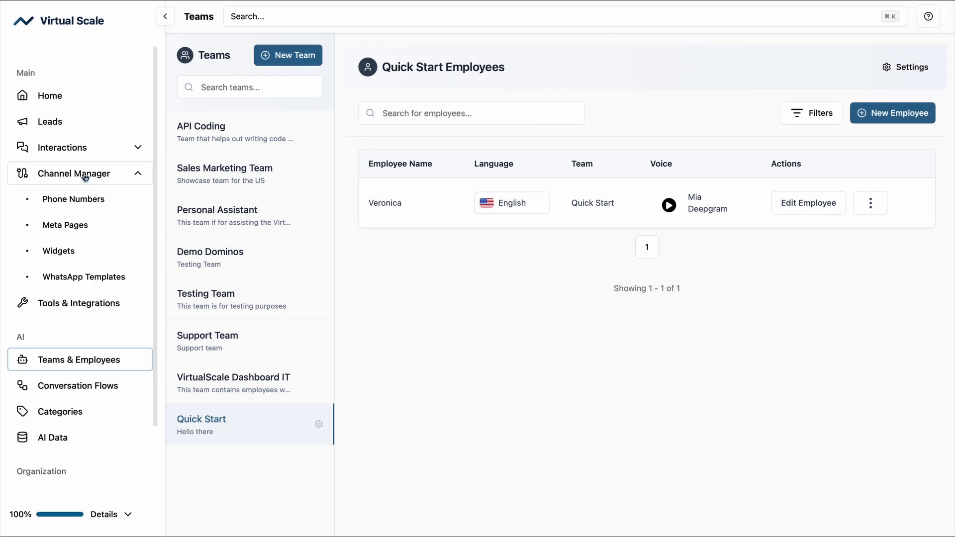
{"action": "left_click", "coordinate": [90, 205]}
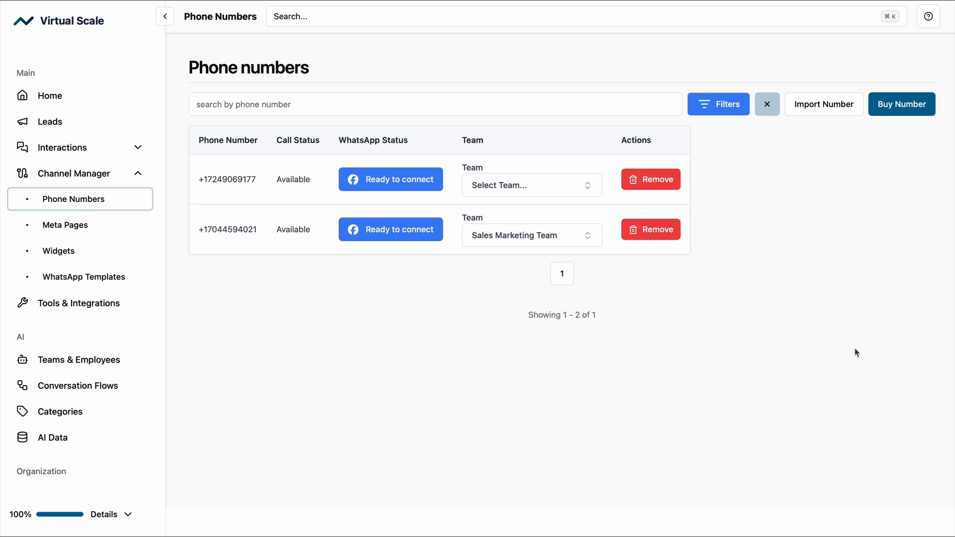
{"action": "left_click", "coordinate": [586, 188]}
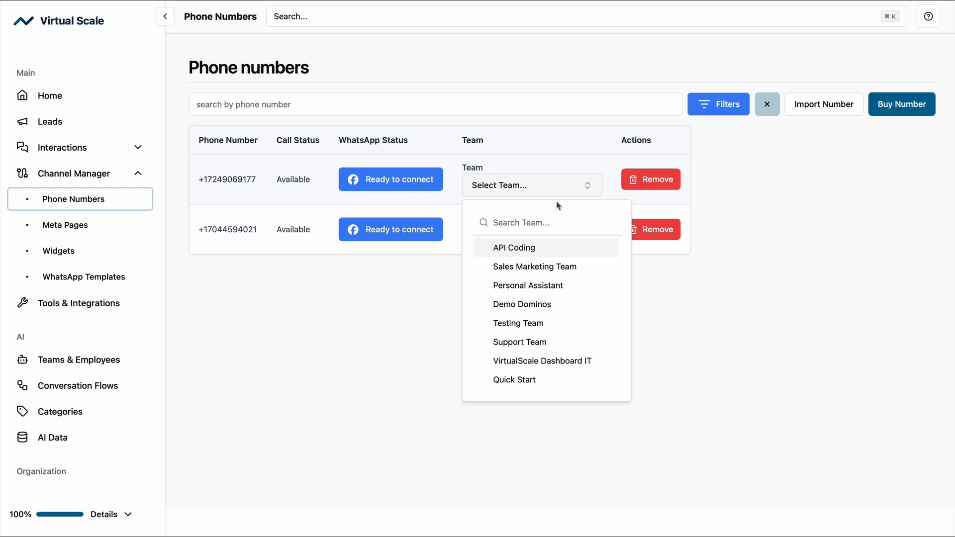
{"action": "left_click", "coordinate": [548, 272]}
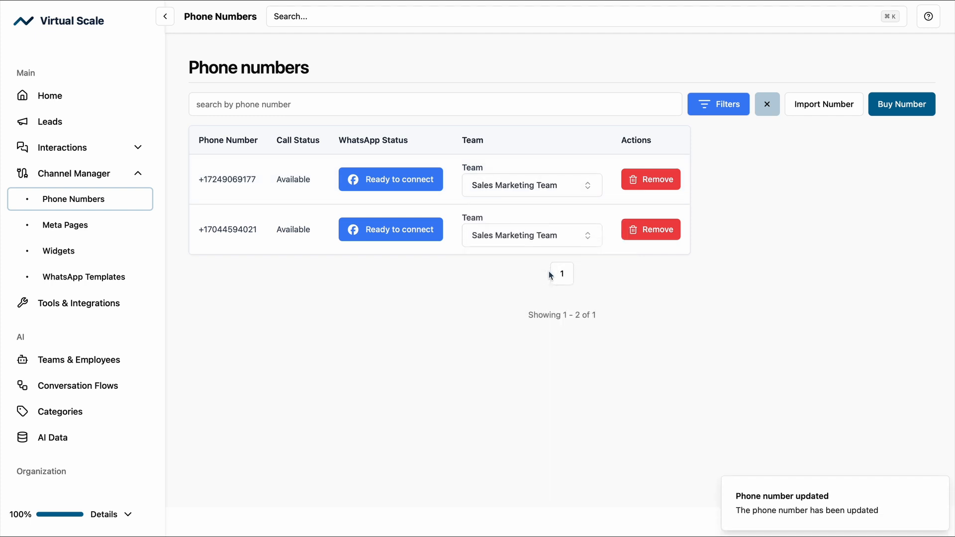